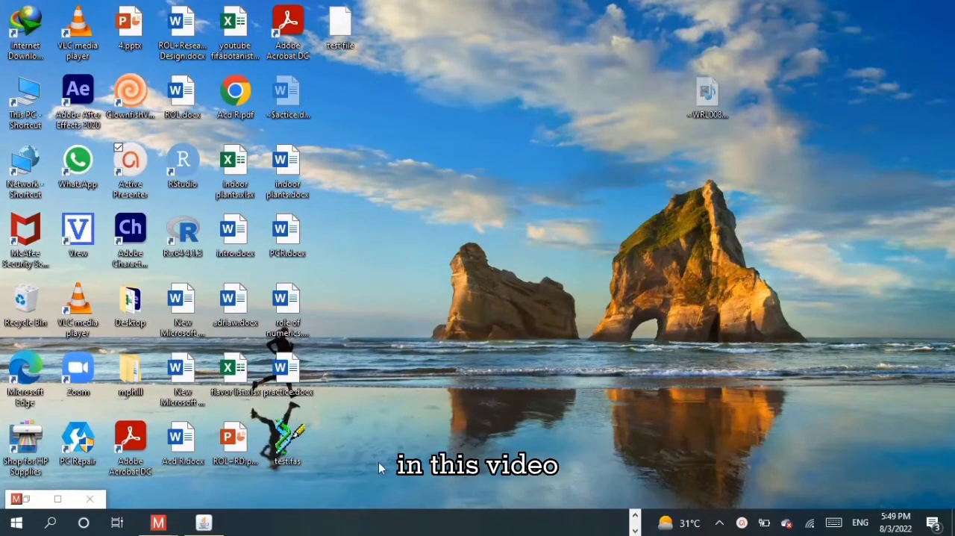
{"action": "left_click", "coordinate": [635, 529]}
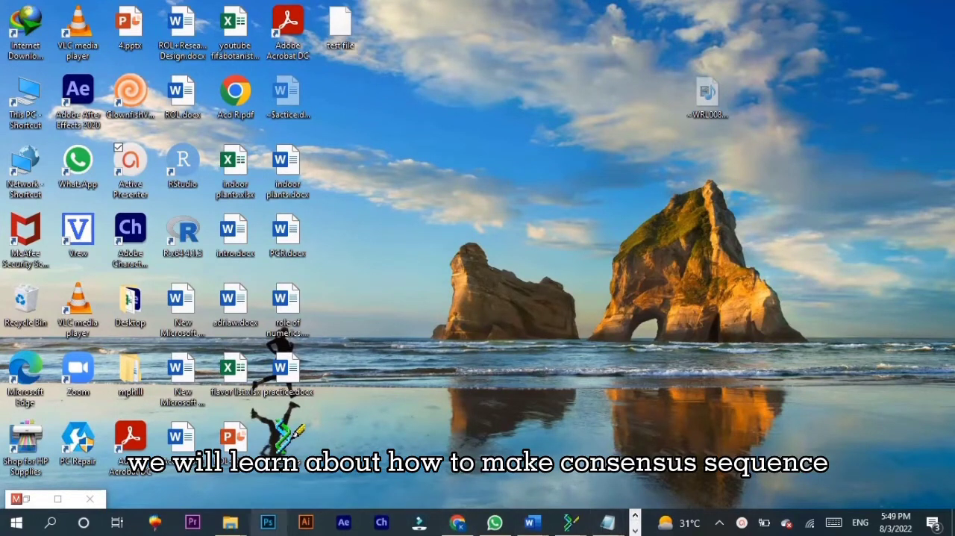
{"action": "mouse_move", "coordinate": [234, 530]}
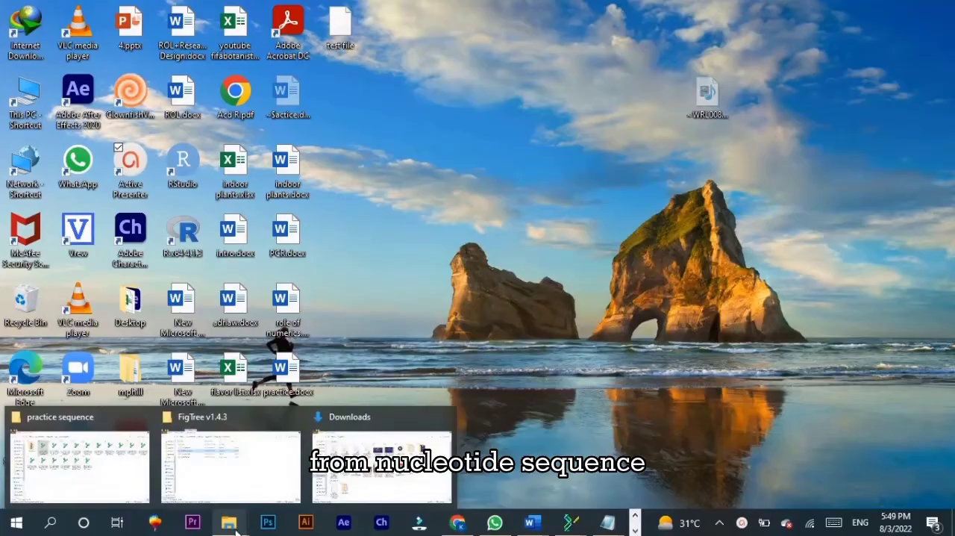
{"action": "left_click", "coordinate": [79, 464]}
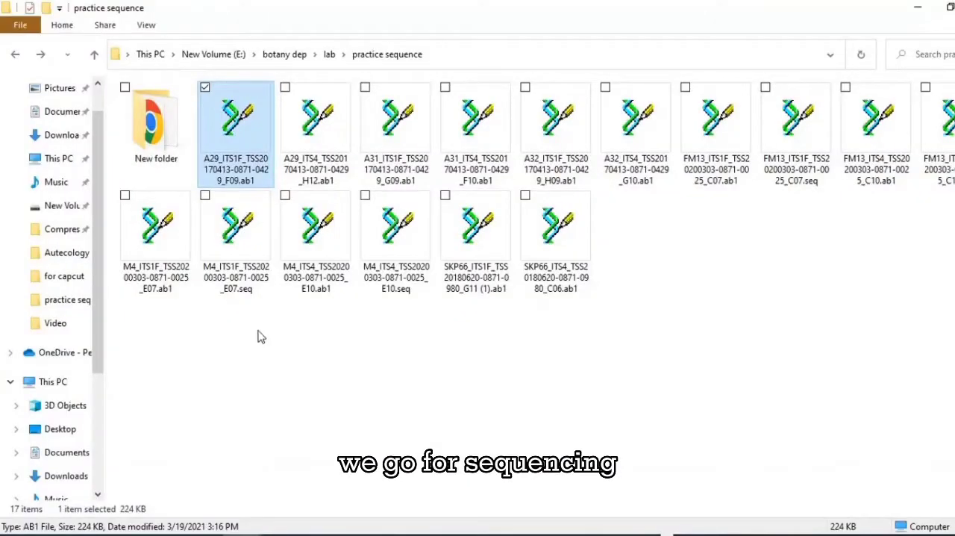
{"action": "left_click", "coordinate": [339, 328]}
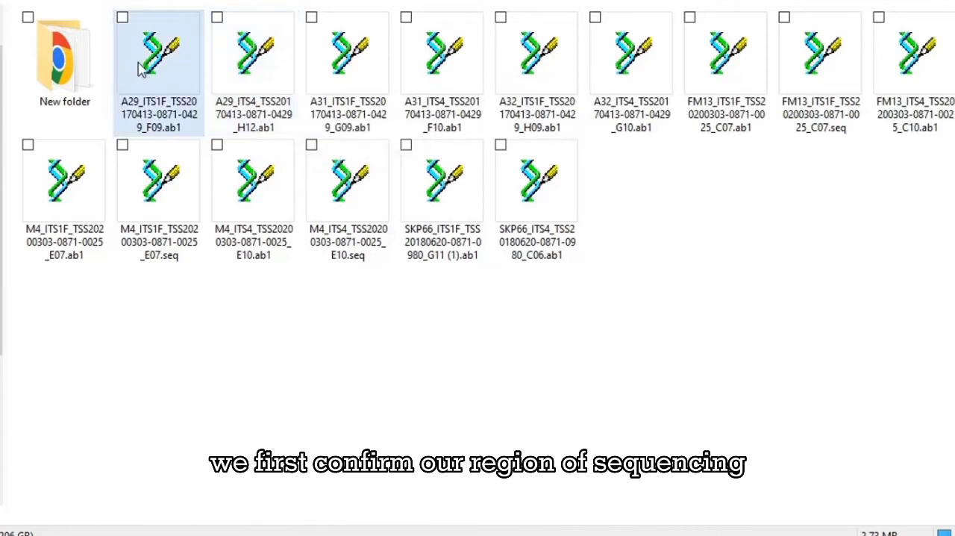
{"action": "left_click", "coordinate": [265, 79]}
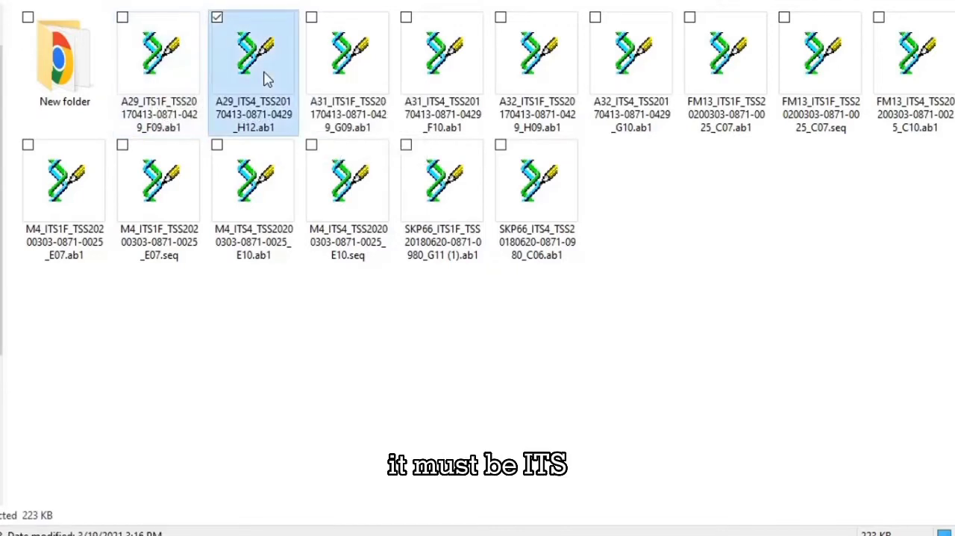
{"action": "double_click", "coordinate": [267, 79]}
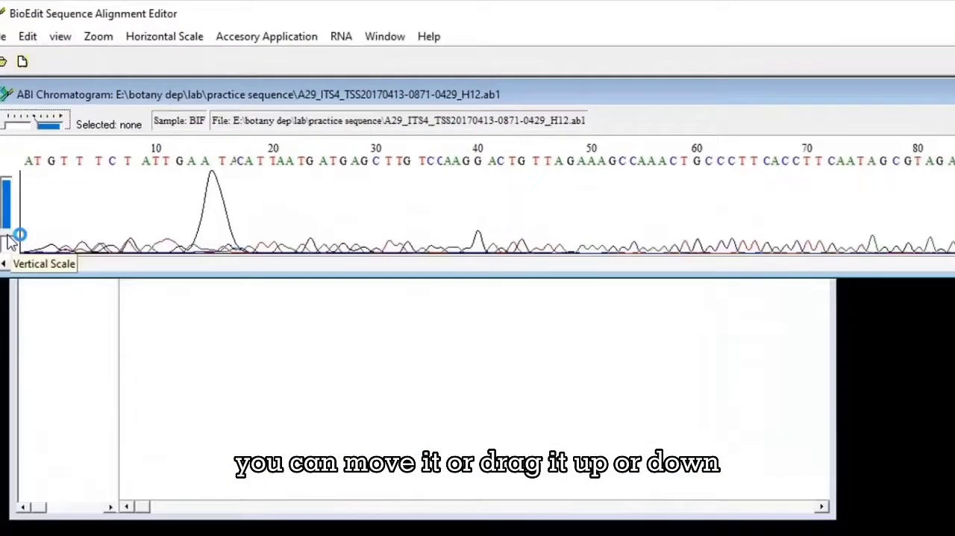
Step: Adjust the vertical scale of the A29_ITS4 chromatogram and inspect its peaks from the first base to the end for overlaps
{"action": "left_click_drag", "start_coordinate": [8, 235], "coordinate": [24, 215]}
{"action": "left_click_drag", "start_coordinate": [66, 400], "coordinate": [66, 406]}
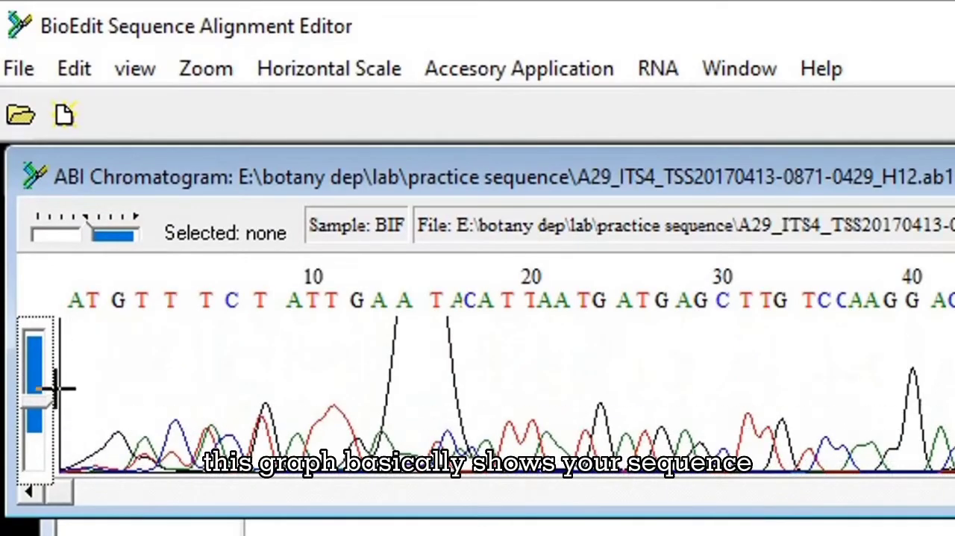
{"action": "left_click_drag", "start_coordinate": [63, 366], "coordinate": [384, 365]}
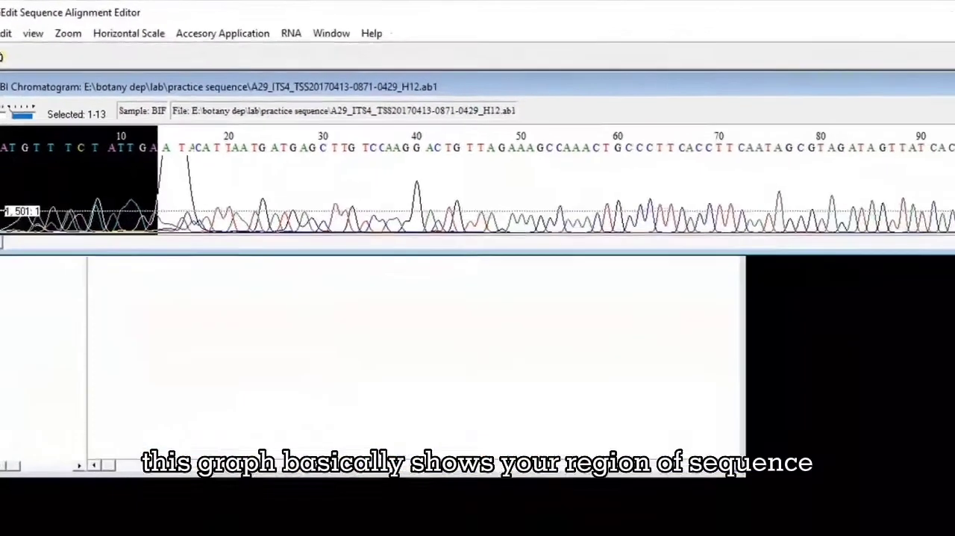
{"action": "left_click_drag", "start_coordinate": [0, 187], "coordinate": [0, 188]}
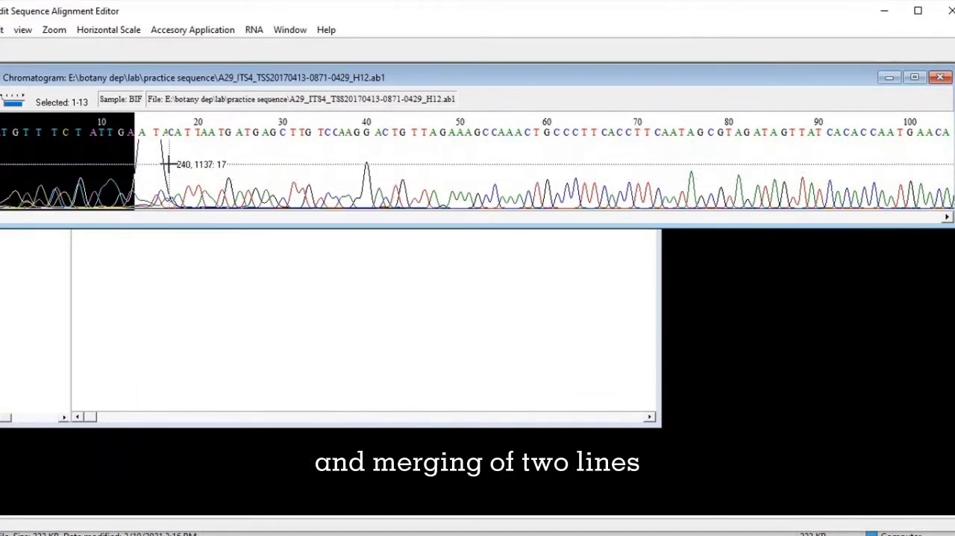
{"action": "left_click_drag", "start_coordinate": [130, 151], "coordinate": [953, 127]}
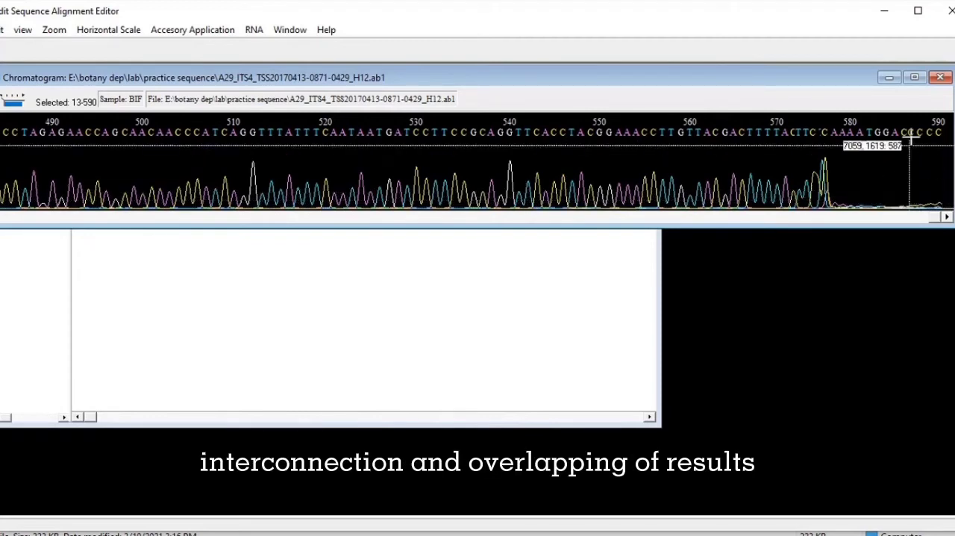
Step: Minimize the A29_ITS4 chromatogram, maximize its DNA sequence window, select the BIF sequence and set the mode to Edit
{"action": "left_click", "coordinate": [889, 77]}
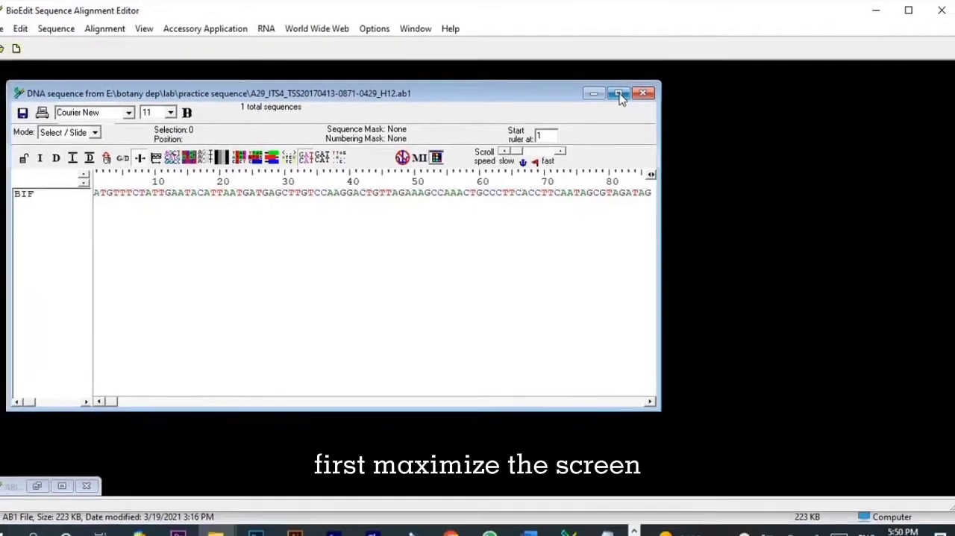
{"action": "left_click", "coordinate": [616, 96]}
{"action": "left_click", "coordinate": [48, 151]}
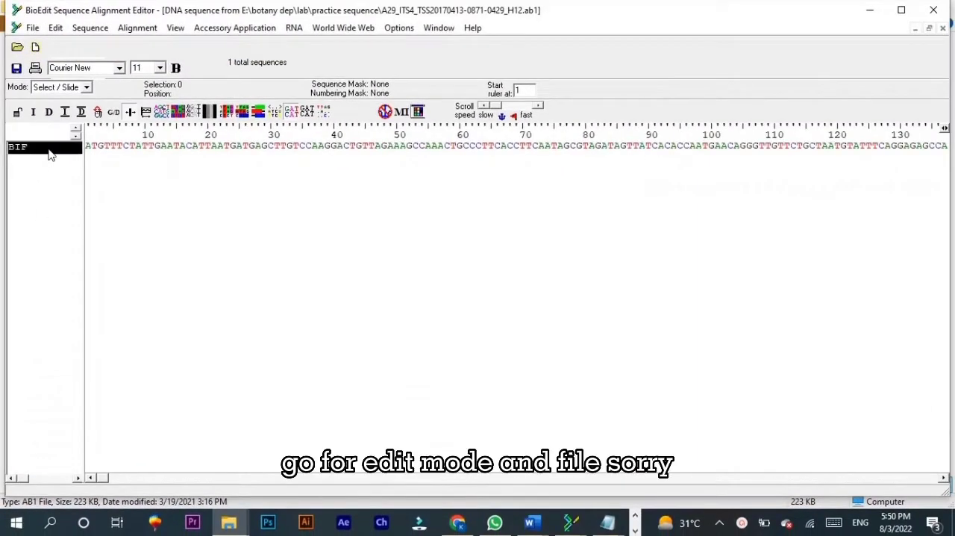
{"action": "left_click", "coordinate": [85, 88]}
{"action": "left_click", "coordinate": [56, 108]}
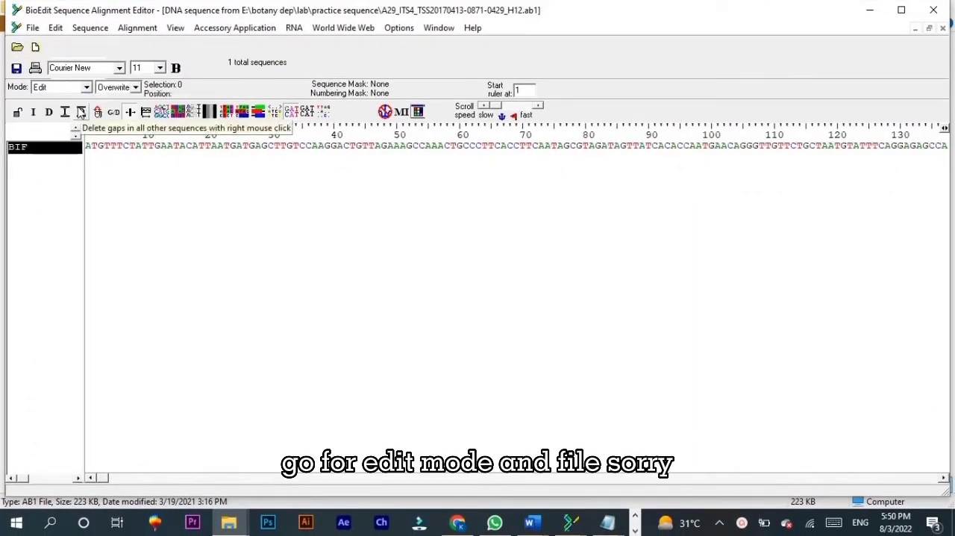
Step: Convert the selected A29_ITS4 sequence to its reverse complement and copy it to the clipboard in Fasta format
{"action": "left_click", "coordinate": [33, 28]}
{"action": "mouse_move", "coordinate": [53, 28]}
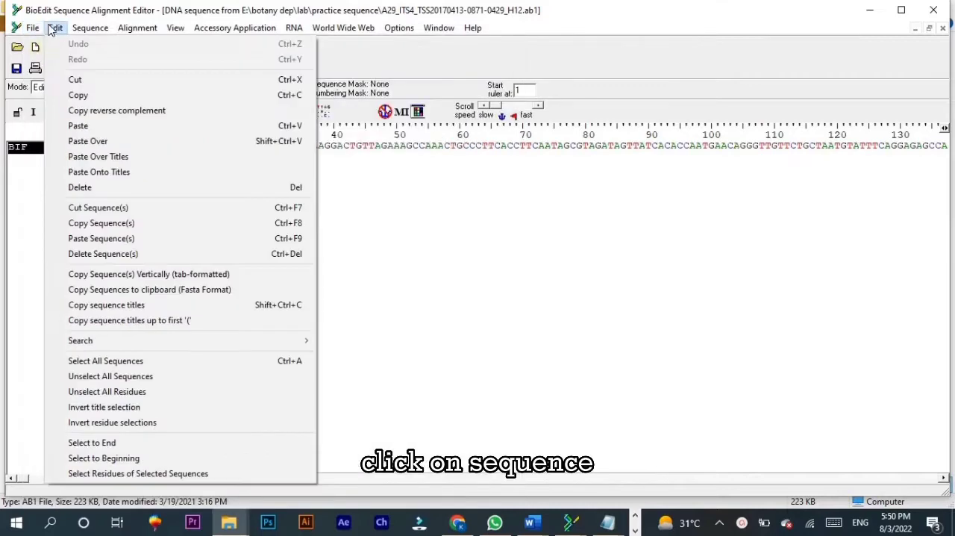
{"action": "mouse_move", "coordinate": [90, 27]}
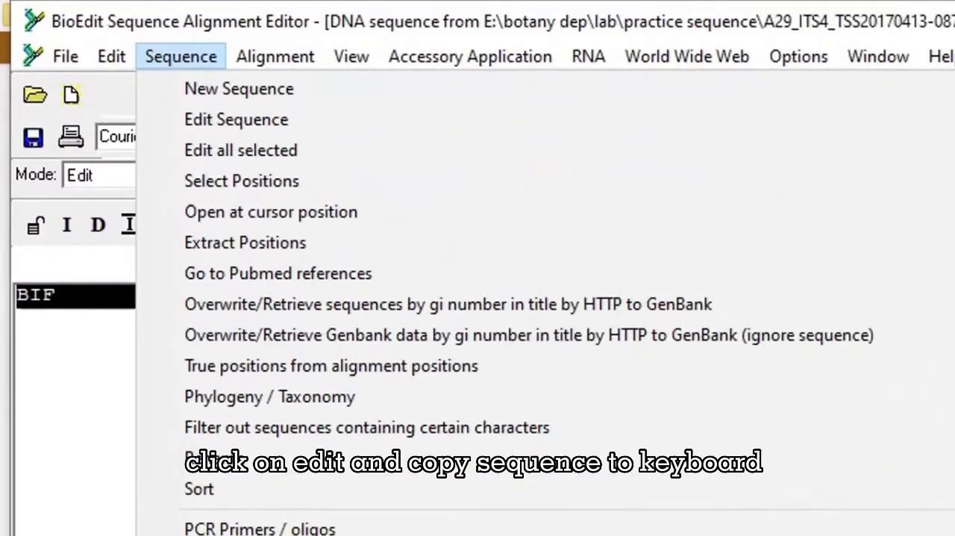
{"action": "mouse_move", "coordinate": [512, 425]}
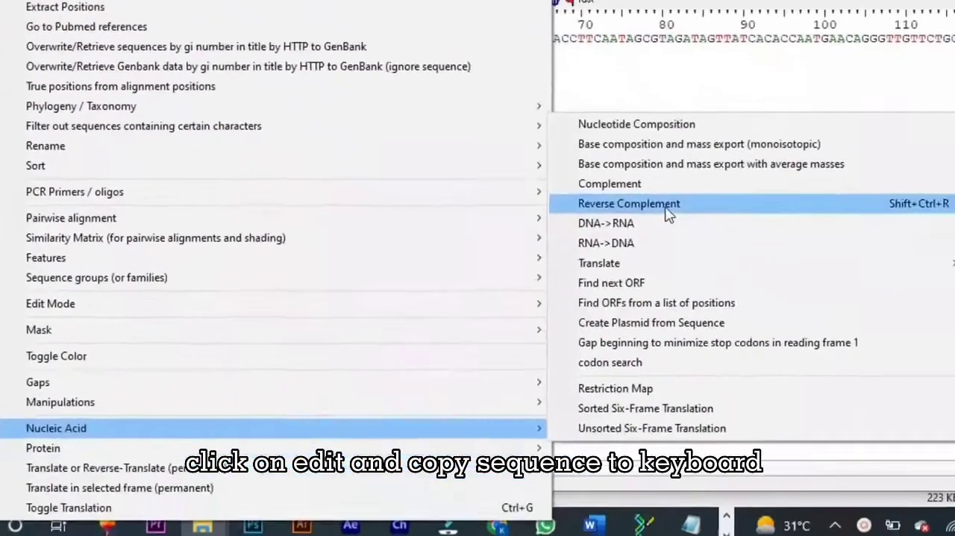
{"action": "left_click", "coordinate": [667, 213]}
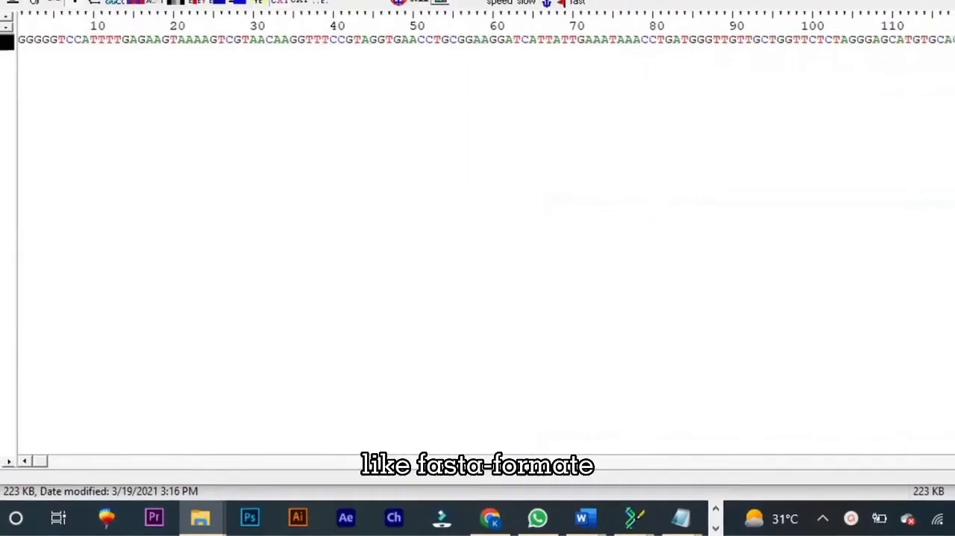
{"action": "left_click", "coordinate": [55, 27]}
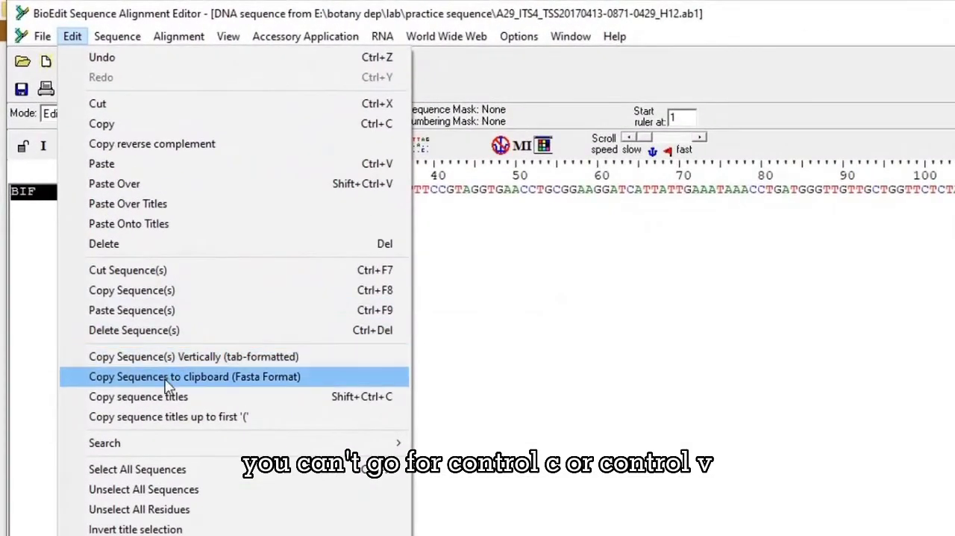
{"action": "left_click", "coordinate": [160, 377]}
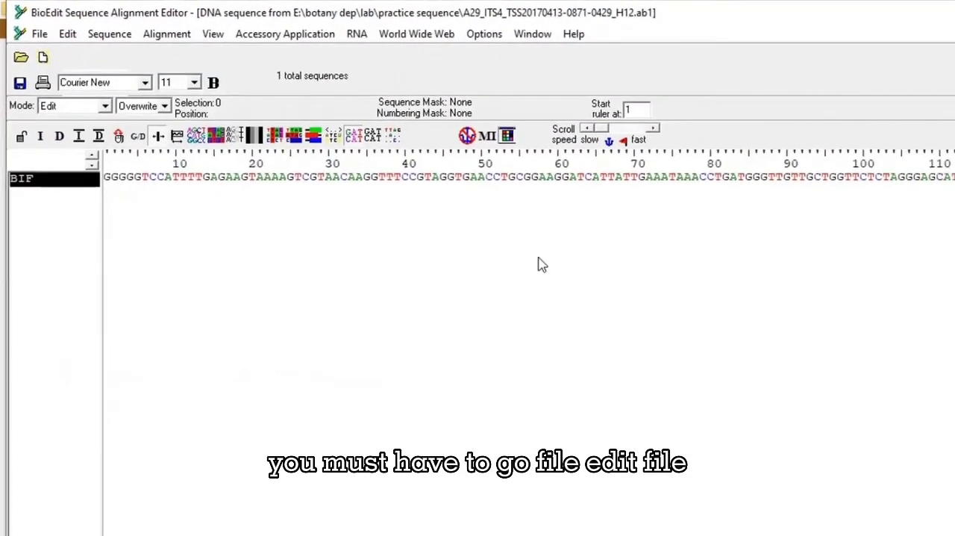
{"action": "left_click", "coordinate": [230, 525]}
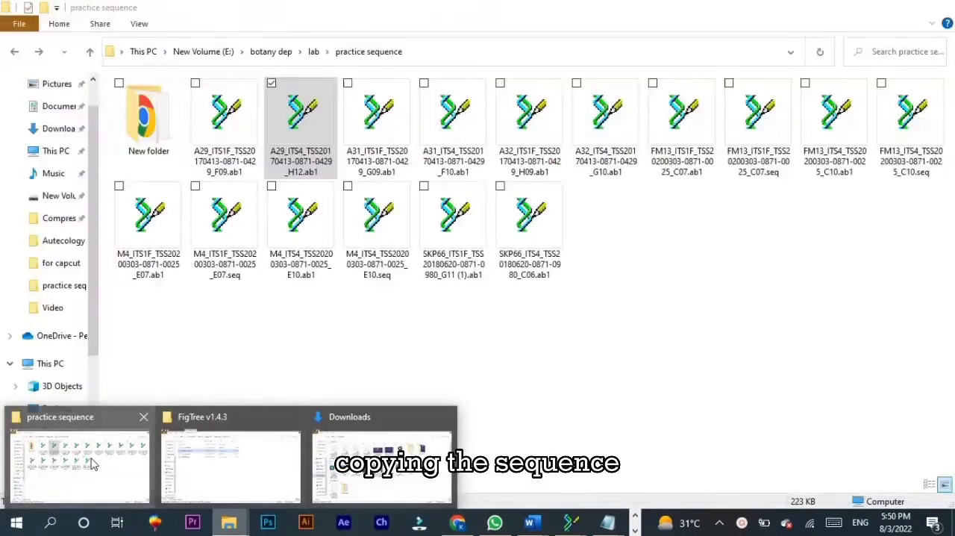
{"action": "left_click", "coordinate": [112, 455]}
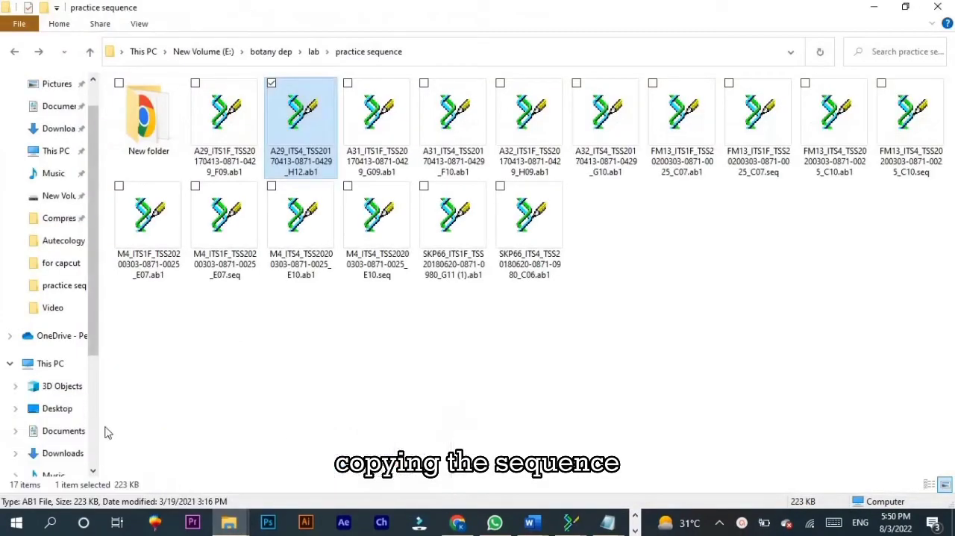
{"action": "left_click", "coordinate": [231, 147]}
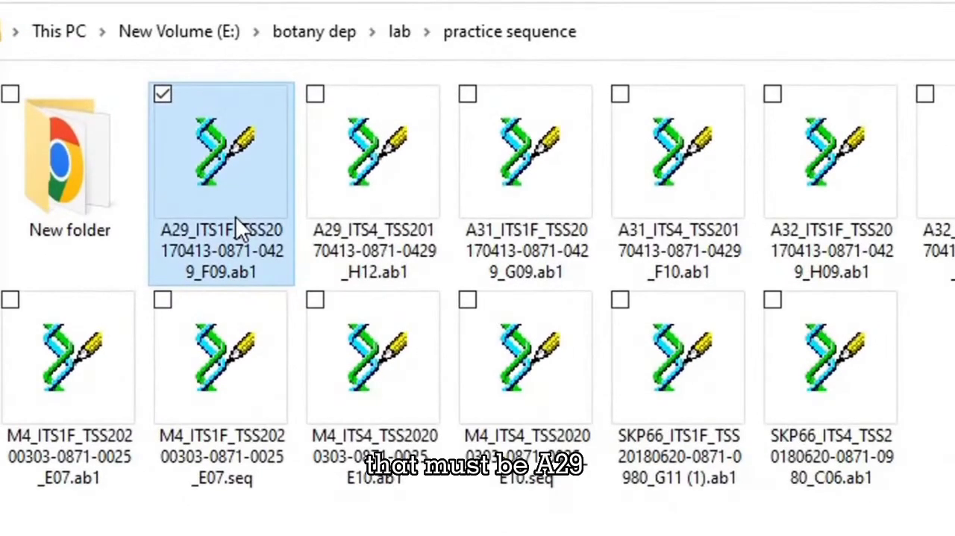
{"action": "double_click", "coordinate": [235, 217]}
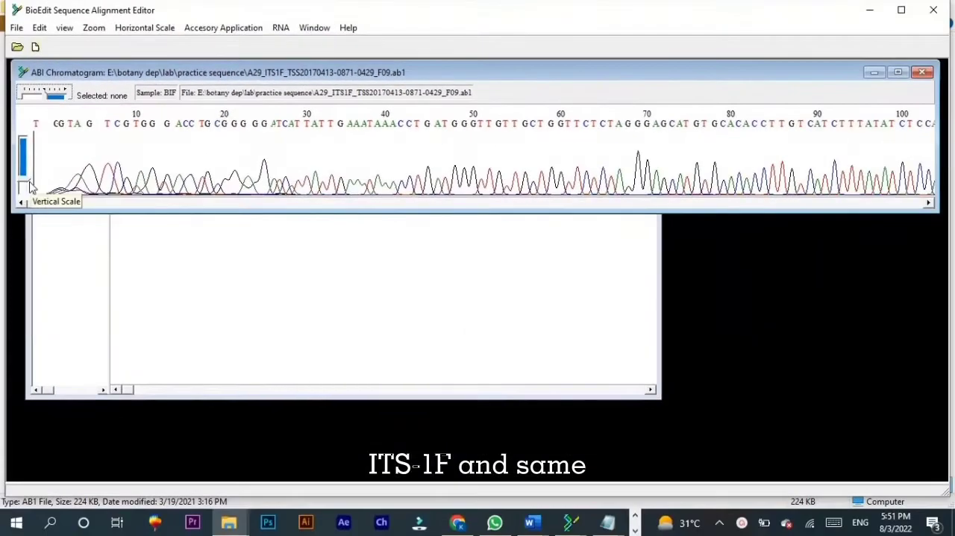
Step: Adjust the vertical scale of the A29_ITS1F chromatogram and inspect its peaks through to the last base
{"action": "left_click_drag", "start_coordinate": [8, 189], "coordinate": [10, 181]}
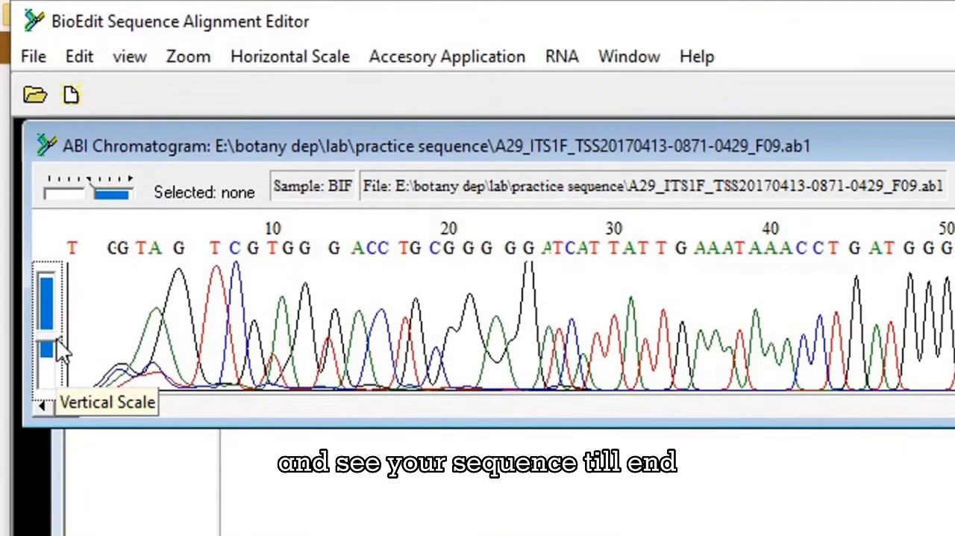
{"action": "left_click_drag", "start_coordinate": [85, 316], "coordinate": [954, 262]}
{"action": "left_click_drag", "start_coordinate": [917, 146], "coordinate": [946, 125]}
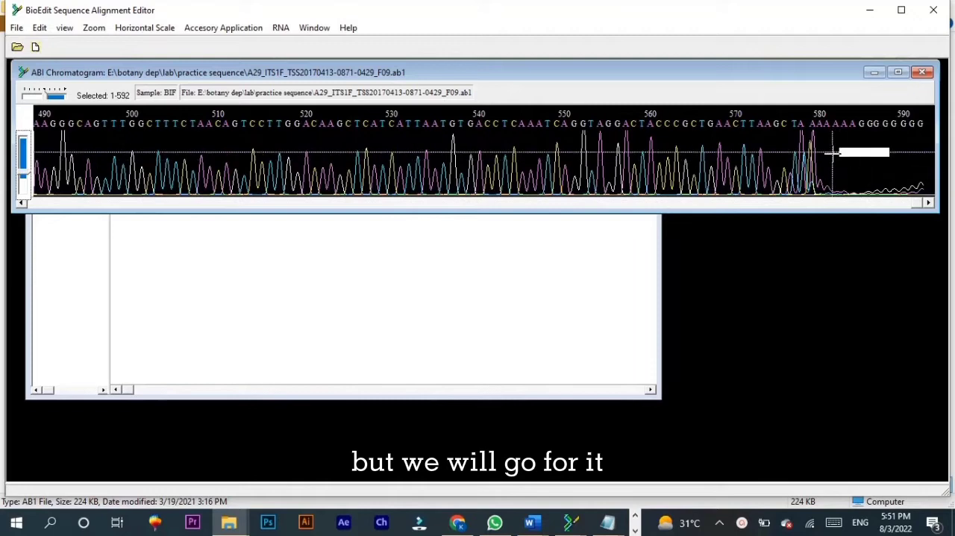
Step: Put the maximized A29_ITS1F sequence window in Edit mode with BIF selected, and import the copied sequence from the clipboard
{"action": "left_click", "coordinate": [873, 72]}
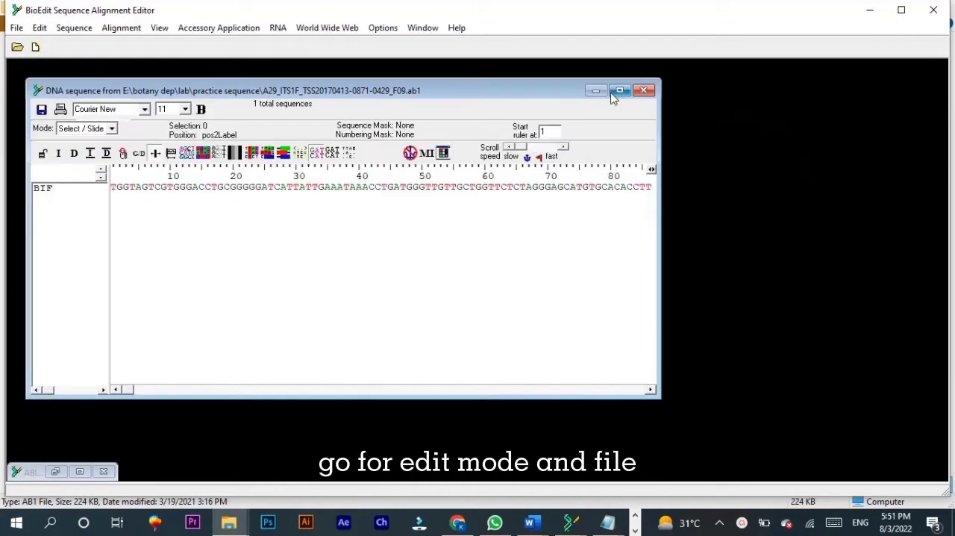
{"action": "left_click", "coordinate": [620, 91]}
{"action": "left_click", "coordinate": [63, 153]}
{"action": "left_click", "coordinate": [86, 88]}
{"action": "left_click", "coordinate": [82, 109]}
{"action": "left_click", "coordinate": [36, 27]}
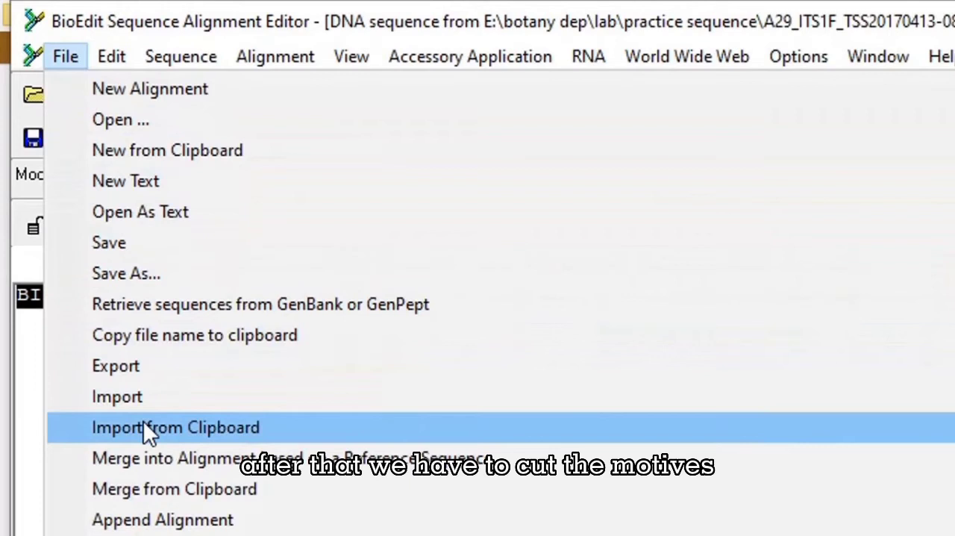
{"action": "key", "text": "Escape"}
Step: Search the A29_ITS1F sequence for the motif catta and close the search dialog
{"action": "key", "text": "ctrl+f"}
{"action": "type", "text": "c"}
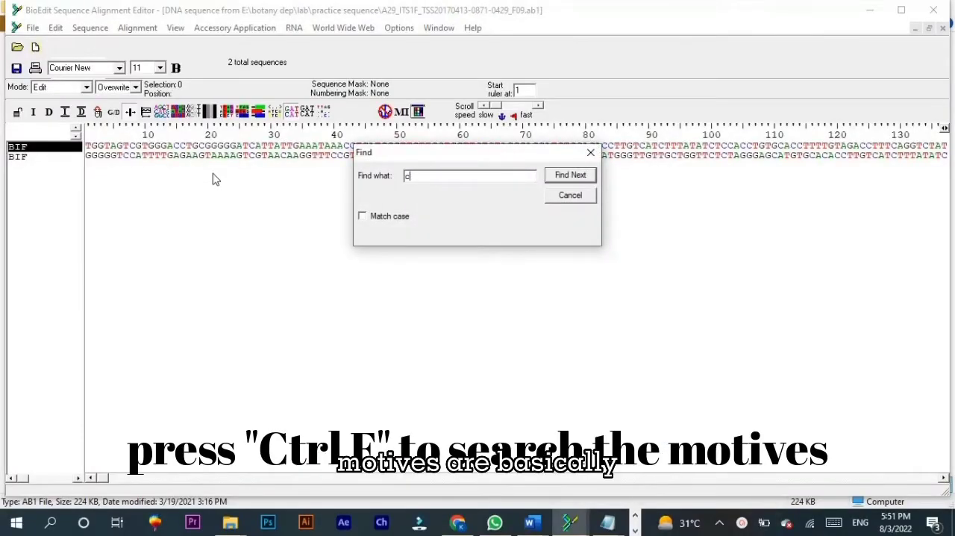
{"action": "type", "text": "atta"}
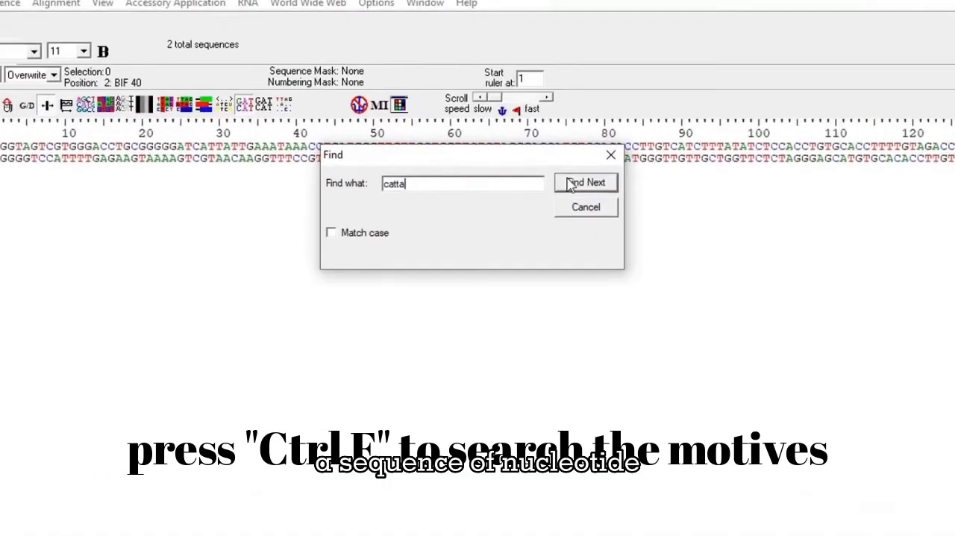
{"action": "left_click", "coordinate": [593, 199]}
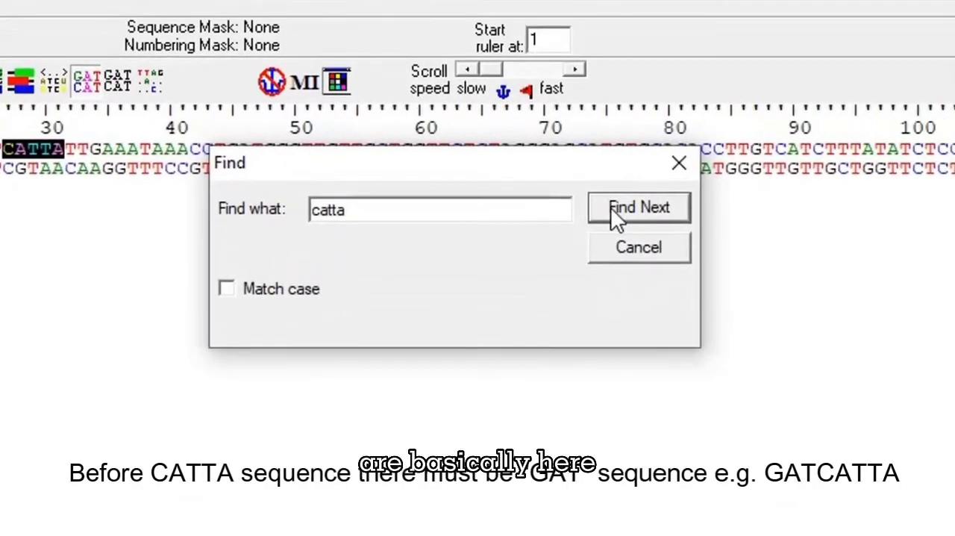
{"action": "left_click", "coordinate": [644, 167]}
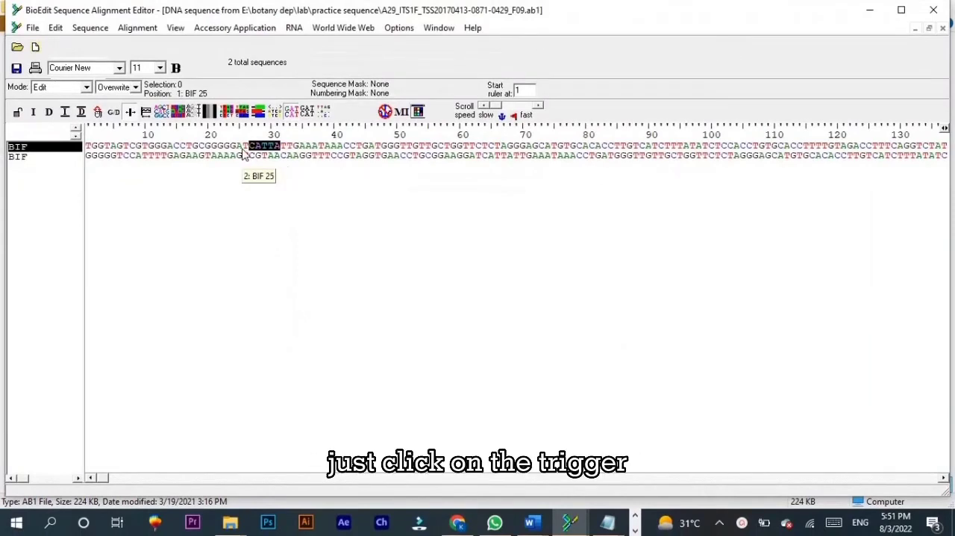
Step: Delete positions 1 to 26 in both sequences, so that the upper one starts at the CATTA motif
{"action": "left_click", "coordinate": [244, 153]}
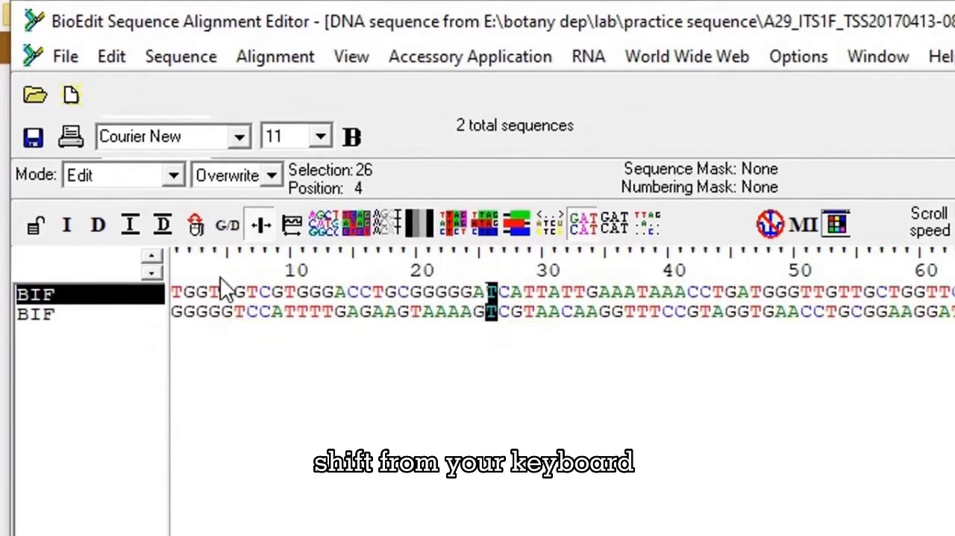
{"action": "left_click", "coordinate": [177, 258], "text": "shift"}
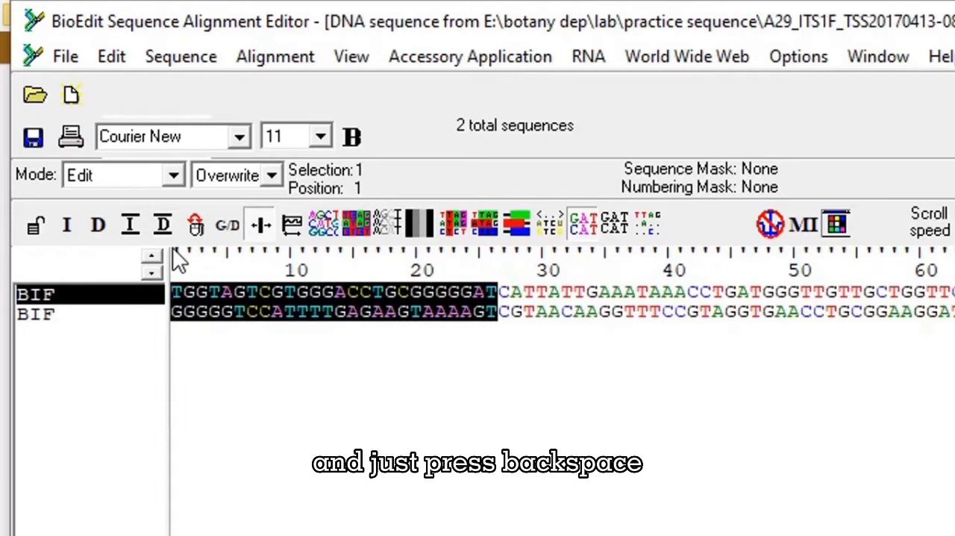
{"action": "key", "text": "BackSpace"}
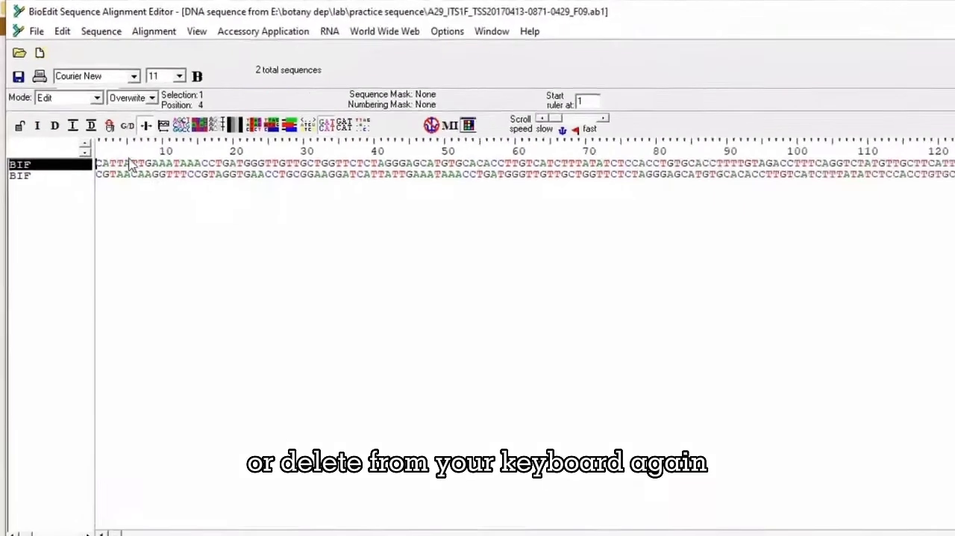
Step: Search the upper sequence for the gacct motif nearest its end, bring the sequence end into view and close the search dialog
{"action": "key", "text": "ctrl+f"}
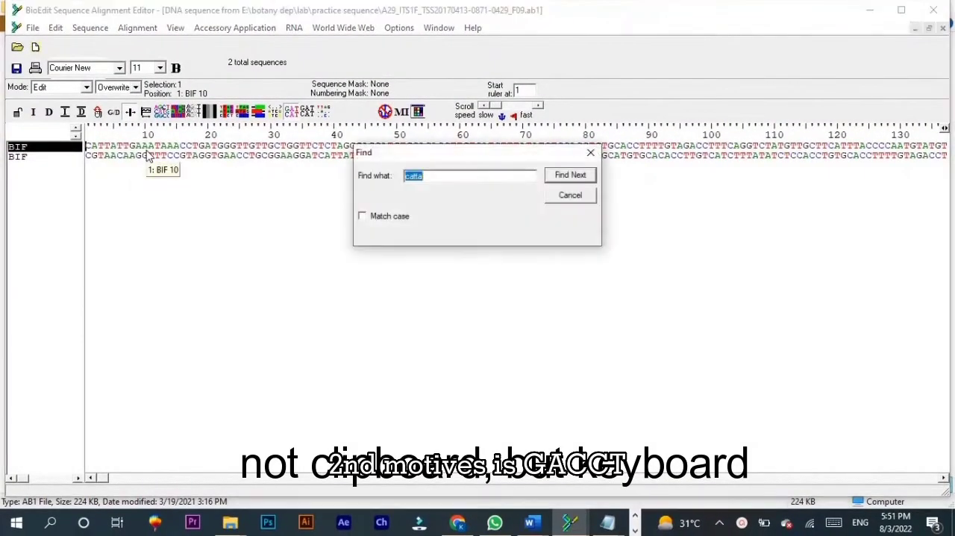
{"action": "type", "text": "ga"}
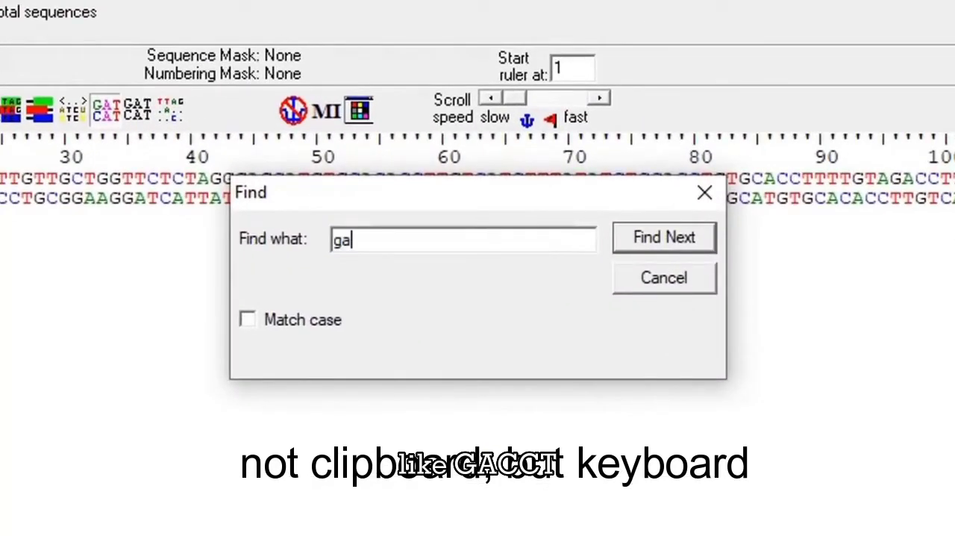
{"action": "type", "text": "cct"}
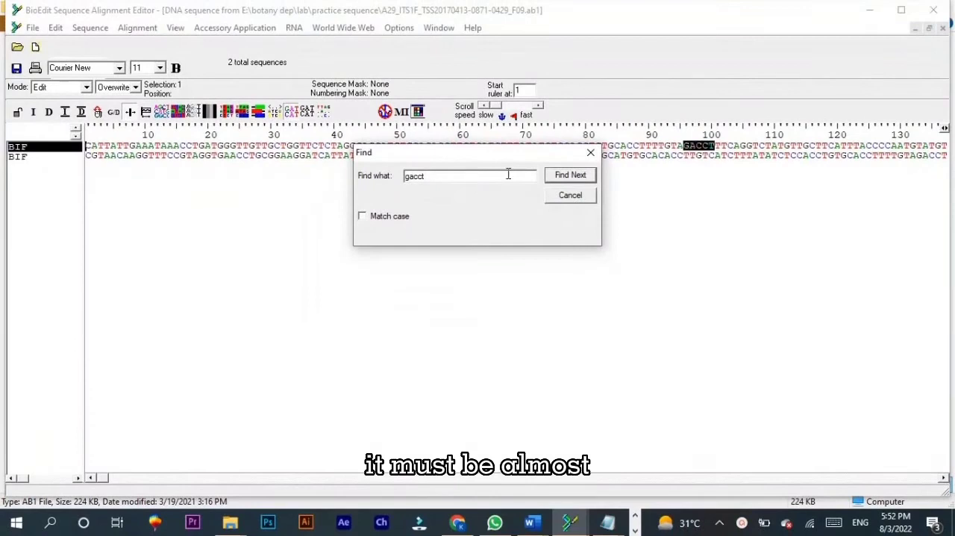
{"action": "key", "text": "Return"}
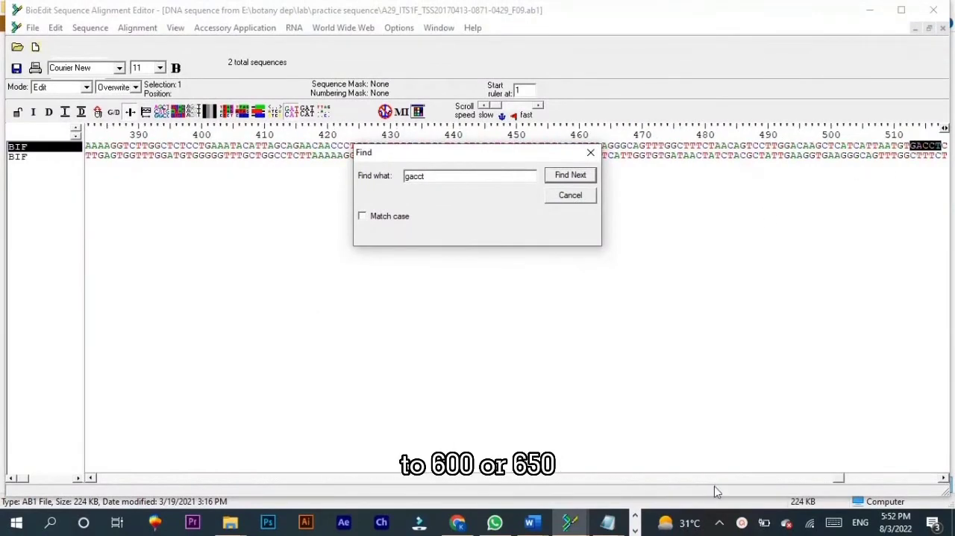
{"action": "left_click_drag", "start_coordinate": [844, 479], "coordinate": [950, 484]}
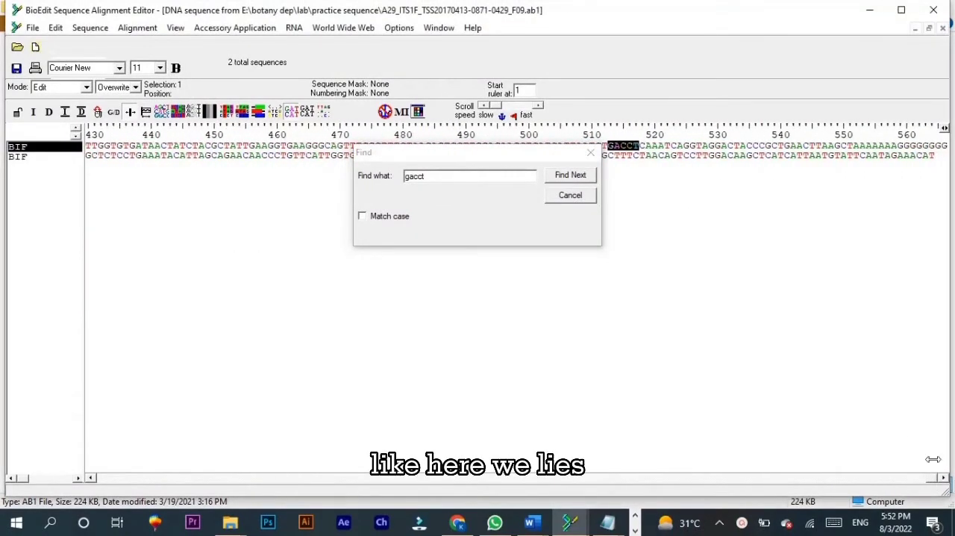
{"action": "left_click", "coordinate": [591, 152]}
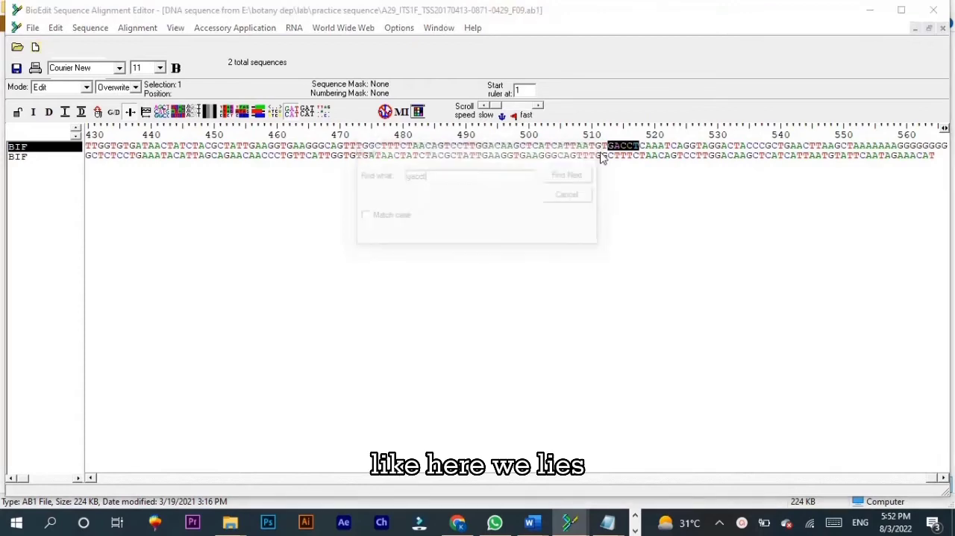
Step: Delete everything from position 518 to the end in both sequences, so that the upper one ends with GACCT
{"action": "left_click", "coordinate": [643, 130]}
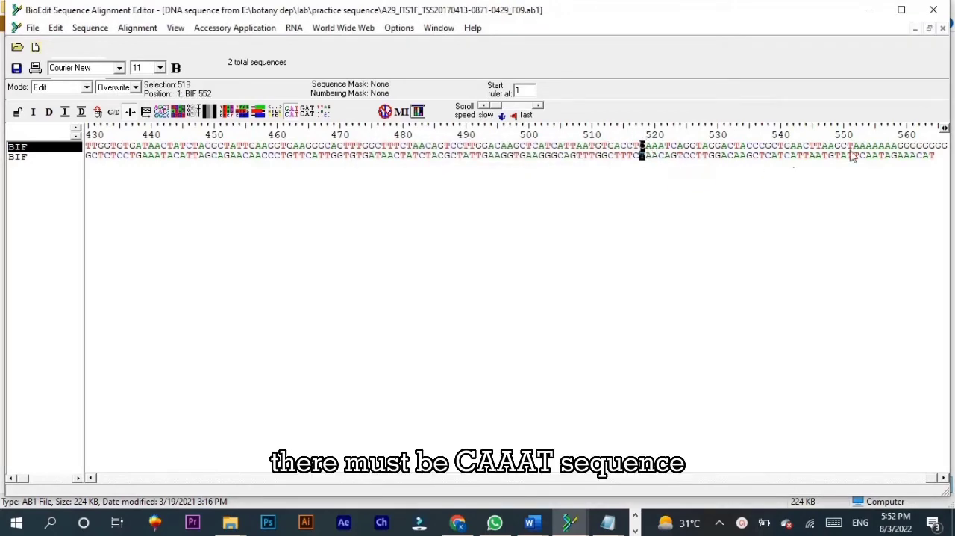
{"action": "left_click", "coordinate": [944, 143], "text": "shift"}
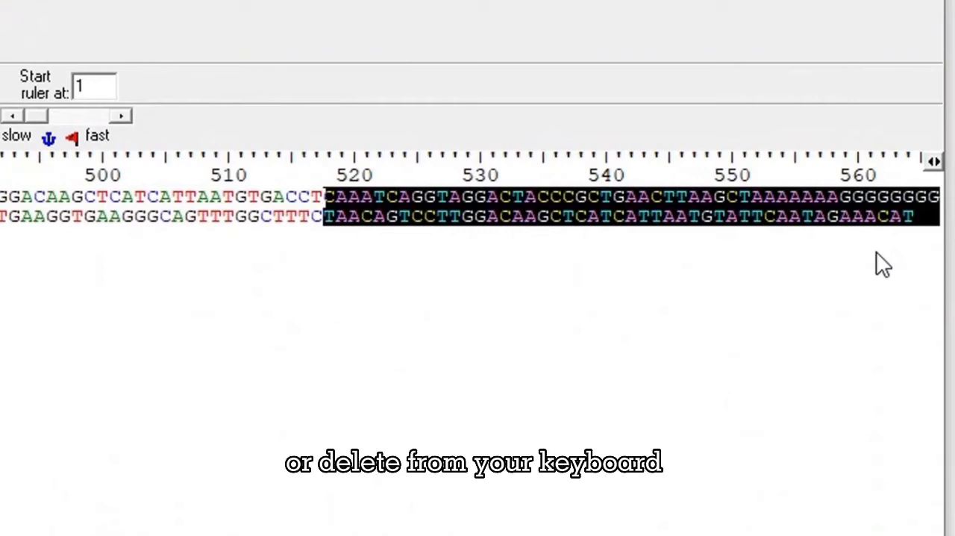
{"action": "key", "text": "BackSpace"}
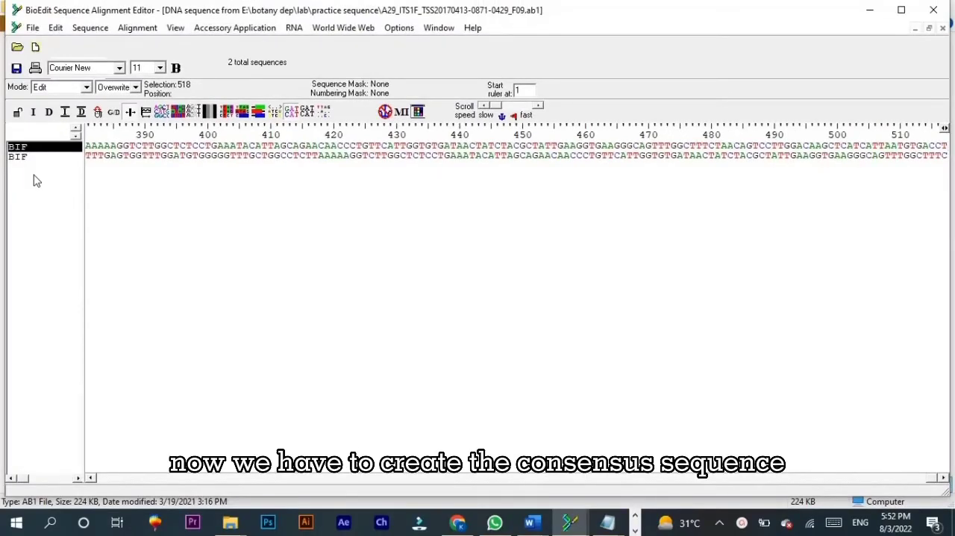
Step: Run a ClustalW full multiple alignment on both BIF sequences with 1000 bootstraps and accept the log file notice
{"action": "key", "text": "ctrl+a"}
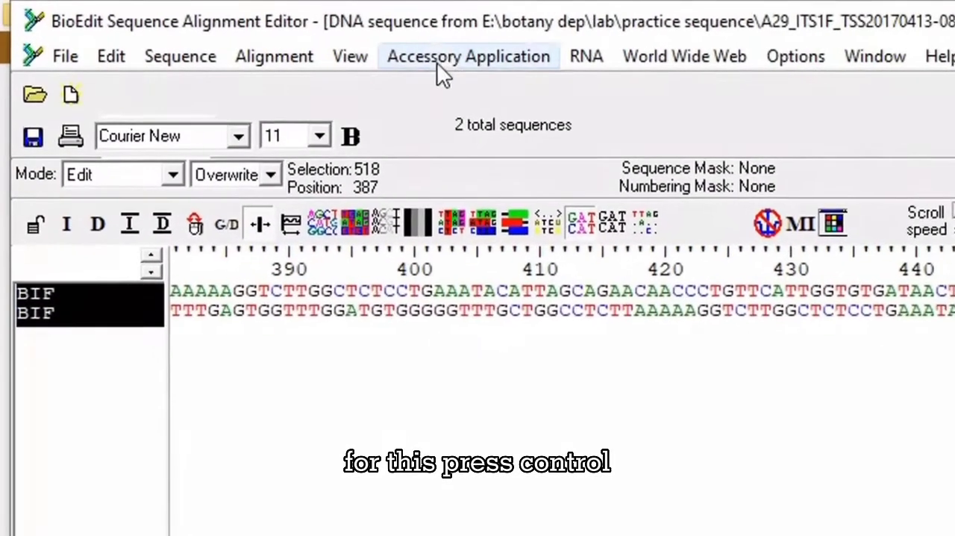
{"action": "left_click", "coordinate": [447, 58]}
{"action": "left_click", "coordinate": [505, 131]}
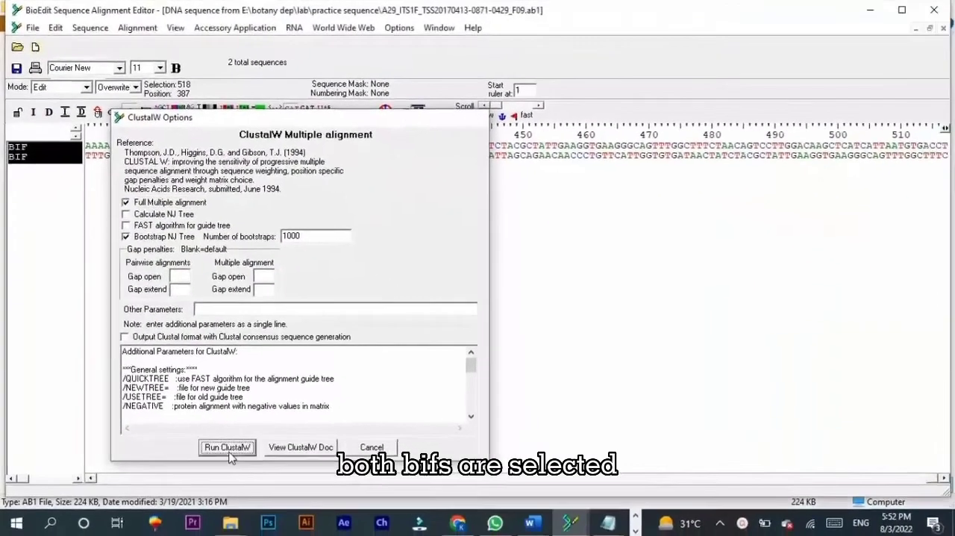
{"action": "left_click", "coordinate": [268, 528]}
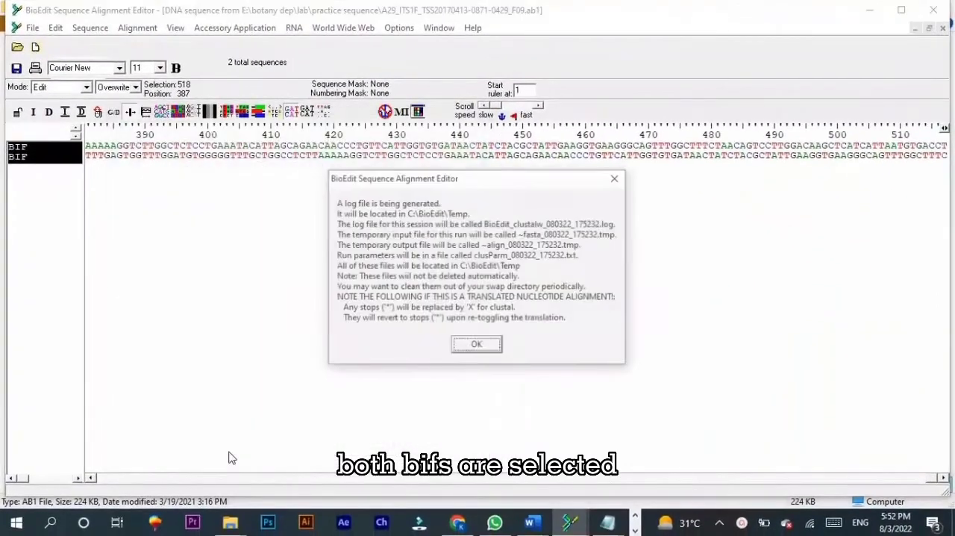
{"action": "left_click", "coordinate": [494, 351]}
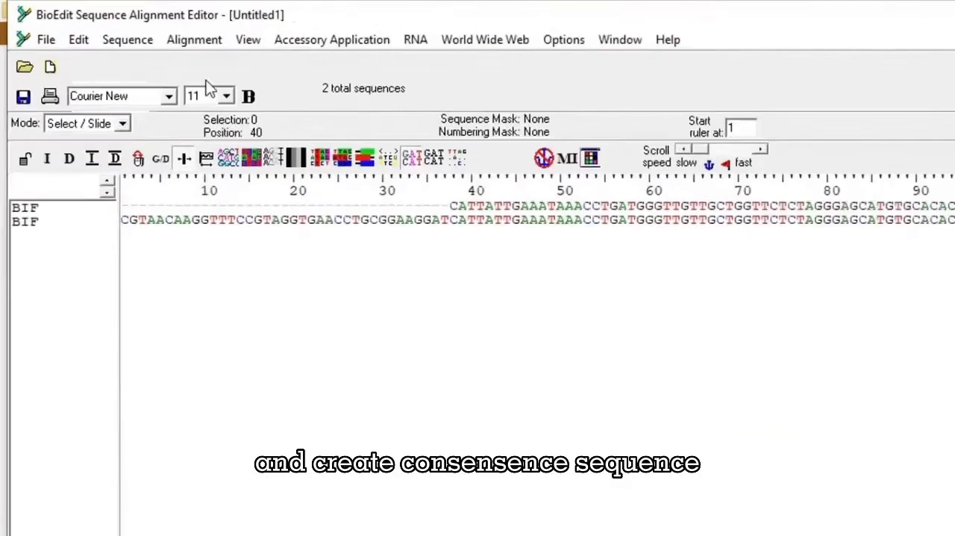
Step: Create a consensus sequence from the two aligned BIF sequences and copy only the consensus to the clipboard in FASTA format
{"action": "left_click", "coordinate": [195, 40]}
{"action": "left_click", "coordinate": [216, 176]}
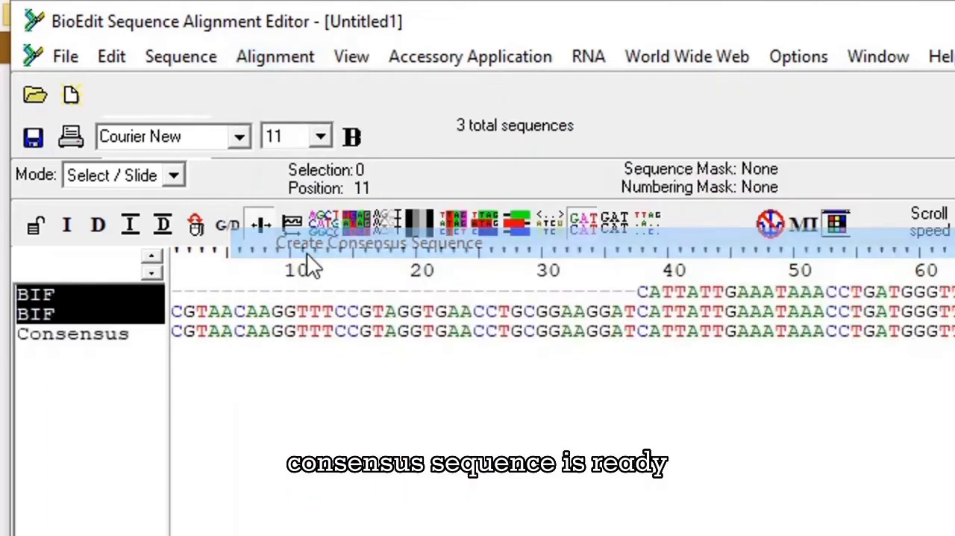
{"action": "left_click", "coordinate": [132, 342]}
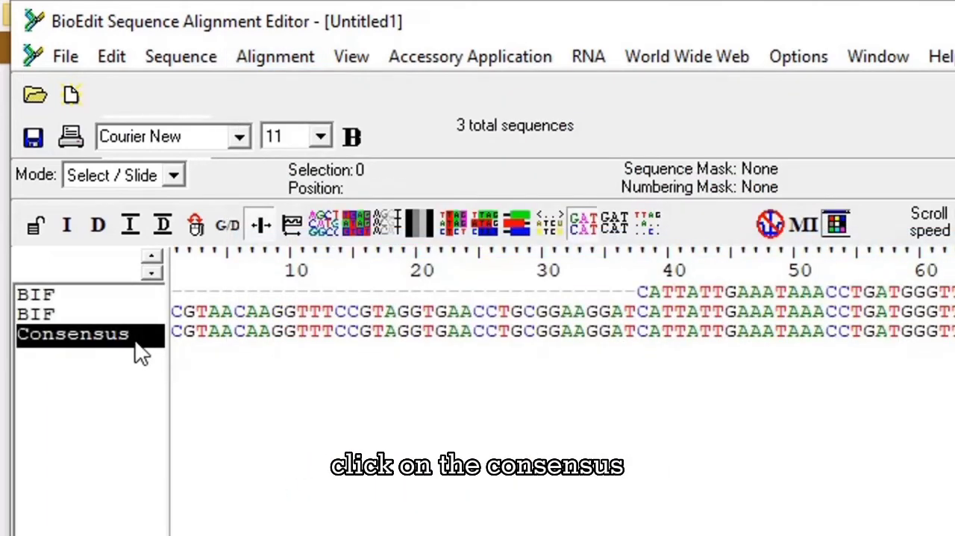
{"action": "left_click", "coordinate": [109, 57]}
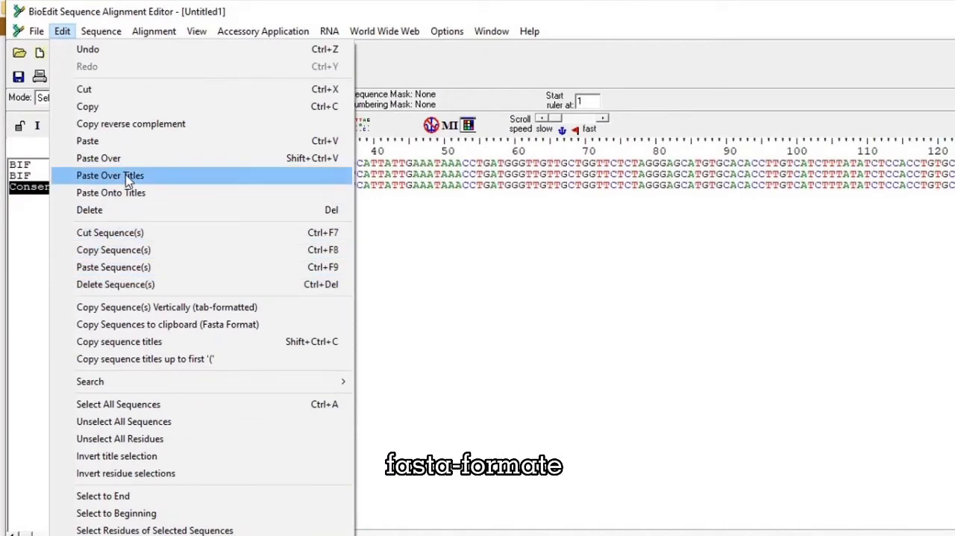
{"action": "left_click", "coordinate": [111, 332]}
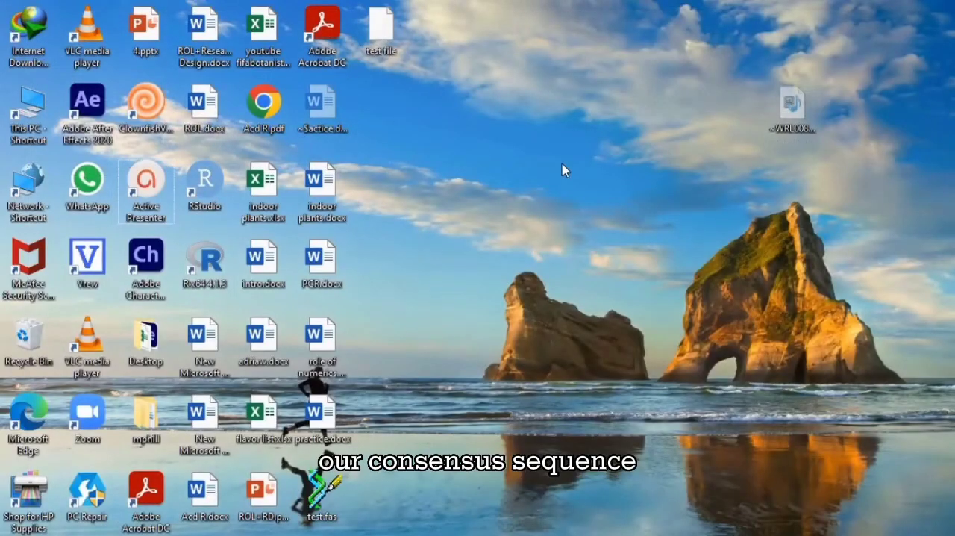
Step: Create a new Microsoft Word document on the desktop and name it test
{"action": "right_click", "coordinate": [400, 166]}
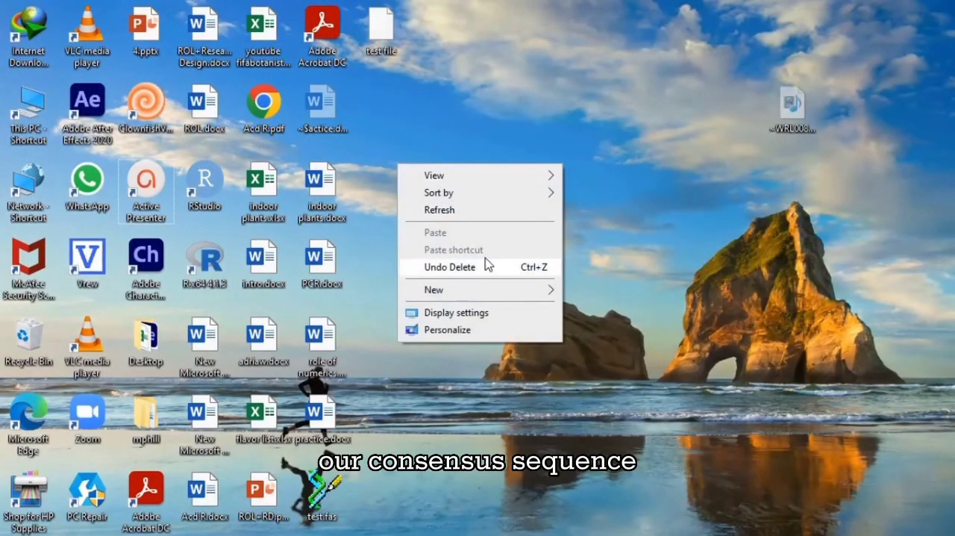
{"action": "mouse_move", "coordinate": [522, 290]}
{"action": "left_click", "coordinate": [618, 382]}
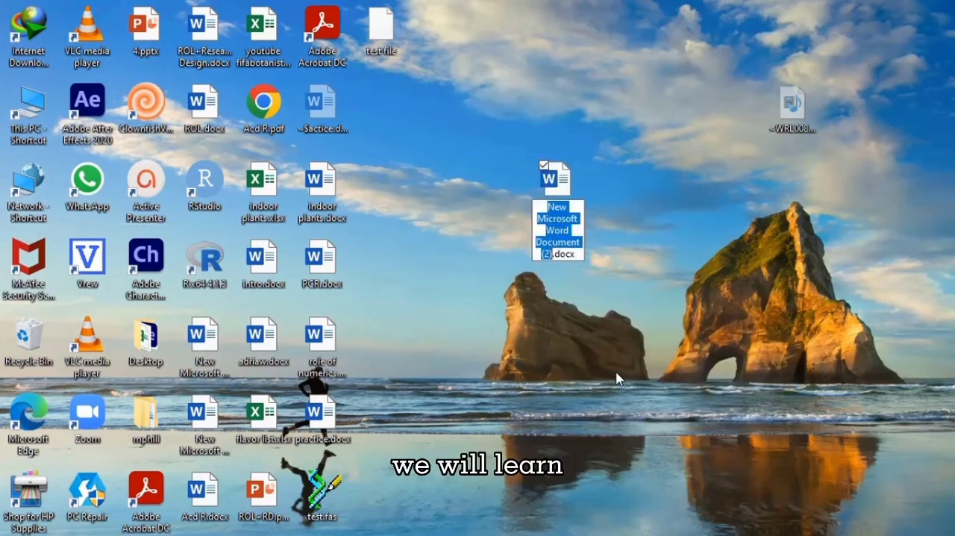
{"action": "type", "text": "p"}
{"action": "key", "text": "BackSpace"}
{"action": "type", "text": "test"}
{"action": "key", "text": "Return"}
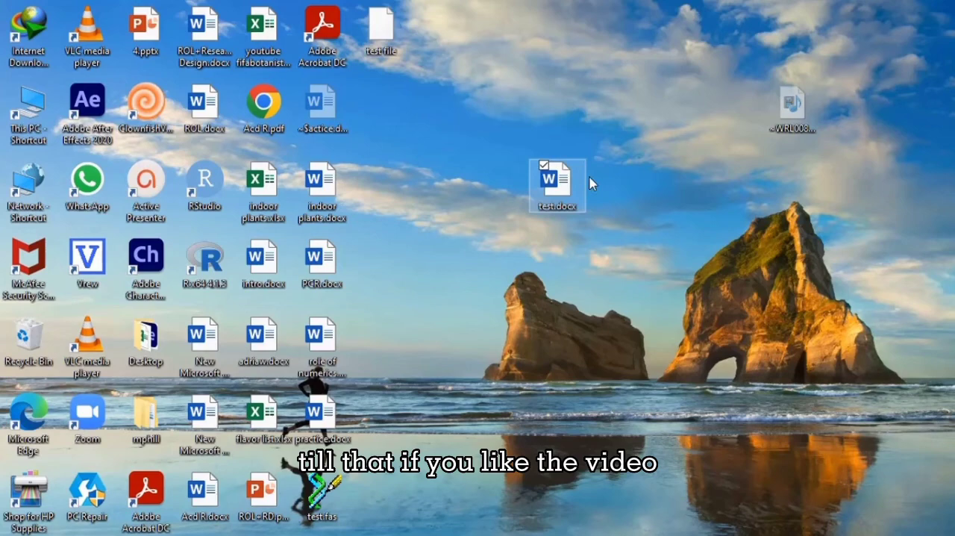
Step: Open test.docx in Word and paste the copied consensus sequence into it
{"action": "double_click", "coordinate": [574, 174]}
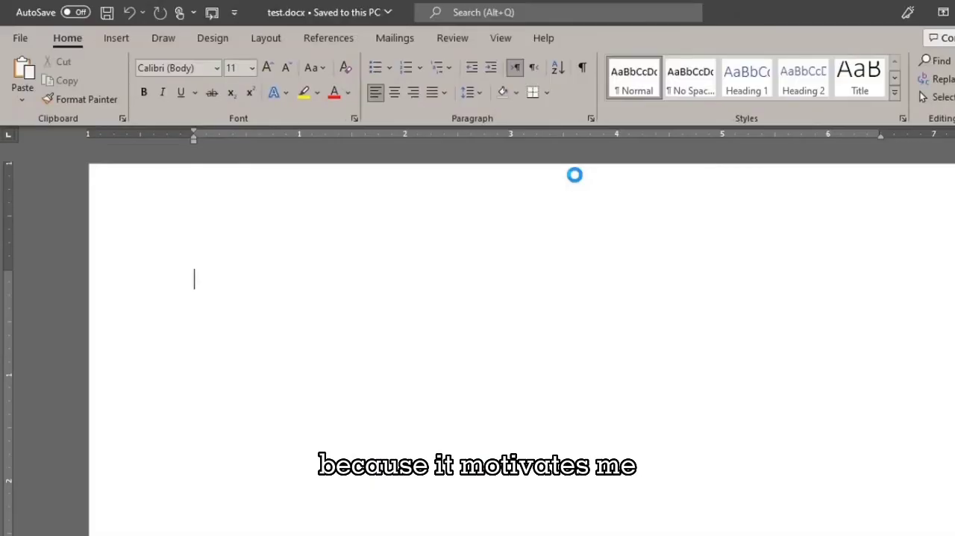
{"action": "type", "text": ">Consensus CGTAACAAGGTTTCCGTAGGTGAACCTGCGGAAGGATCATTATTGAAATAAACCTGATGGGTTGTTGCTGGTTCTCTAGGGAGCATGTGCACACCTTGTCATCTTTATATCTCCACCTGTGCACCTTTTGTAGACCTTTCAGGTCTATGTTGCTTCATTTACCCCAATGTATGTTAATAGAATGTTGTGCCTATATAATATATACAACTTTCAGCAACGGATCTCTTGGCTCTCGCATCGATGAAGAACGCAGCGAAATGCGATAAGTAATGTGAATTGCAGAATTCAGTGAATCATCGAATCTTTGAACGCACCTTGCGCTCCTTGGTATTCCGAGGAGCATGCCTGTTTGAGTGTCRTTAATATATCAACCTTCTCTTTTTGAGTGGTTTGGATGTGGGGGTTTGCTGGCCTCTTAAAAAGGTCTTGGCTCTCCTGAAATACATTAGCAGAACAACCCTGTTCATTGGTGTGATAACTATCTACGCTATTGAAGGTGAAGGGCAGTTTGGCTTTCTAACAGTCCTTGGACAAGCTCATCATTAATGTGACCT"}
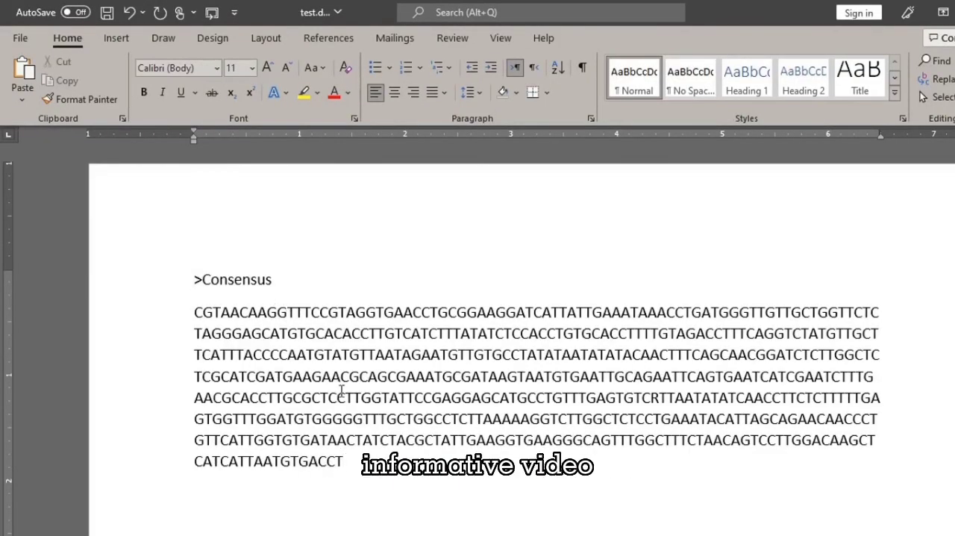